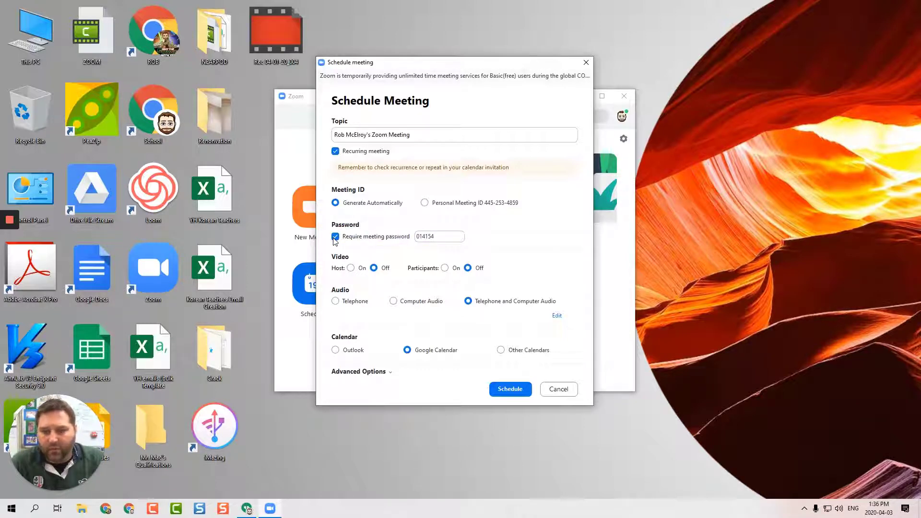
Require a meeting password and turn video on for both the host and the participants.
{"action": "left_click", "coordinate": [335, 237]}
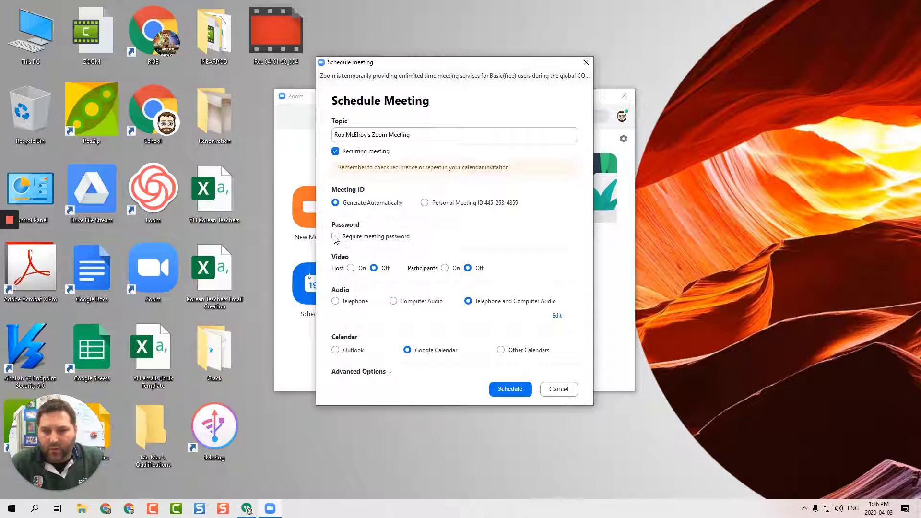
{"action": "left_click", "coordinate": [334, 237]}
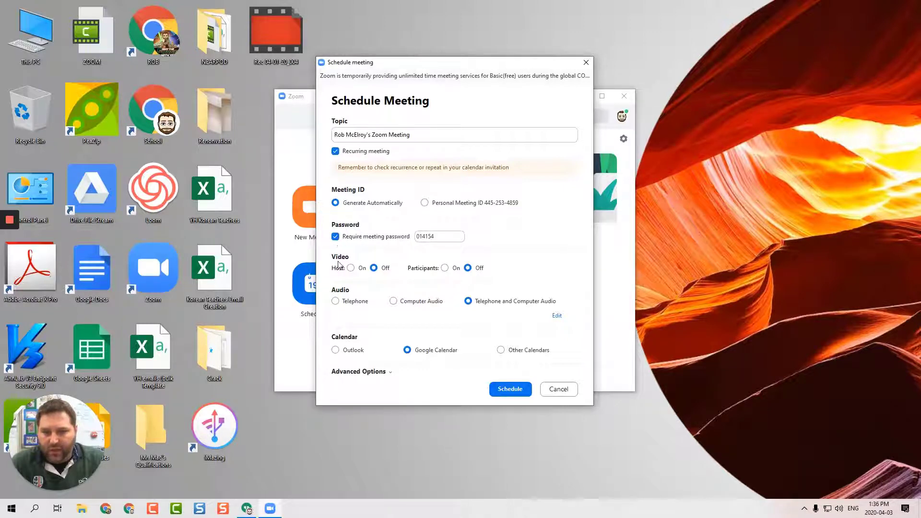
{"action": "left_click", "coordinate": [351, 268]}
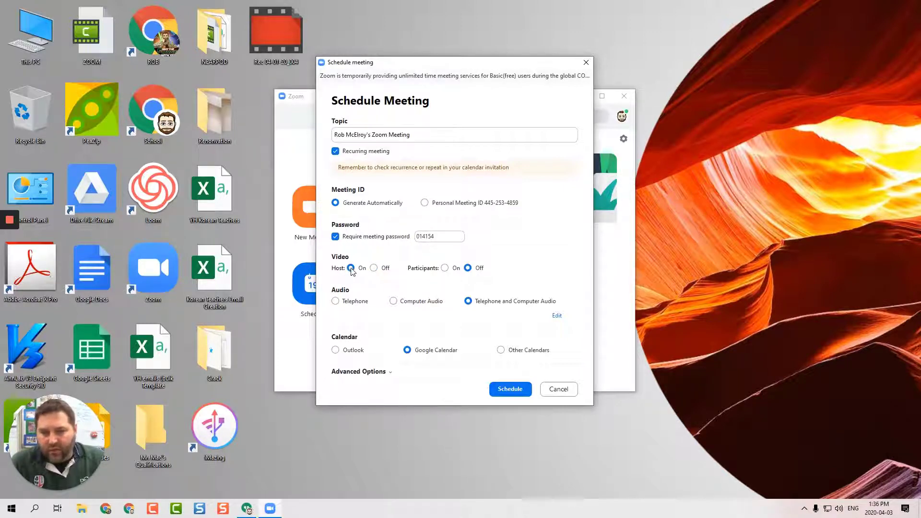
{"action": "left_click", "coordinate": [445, 268]}
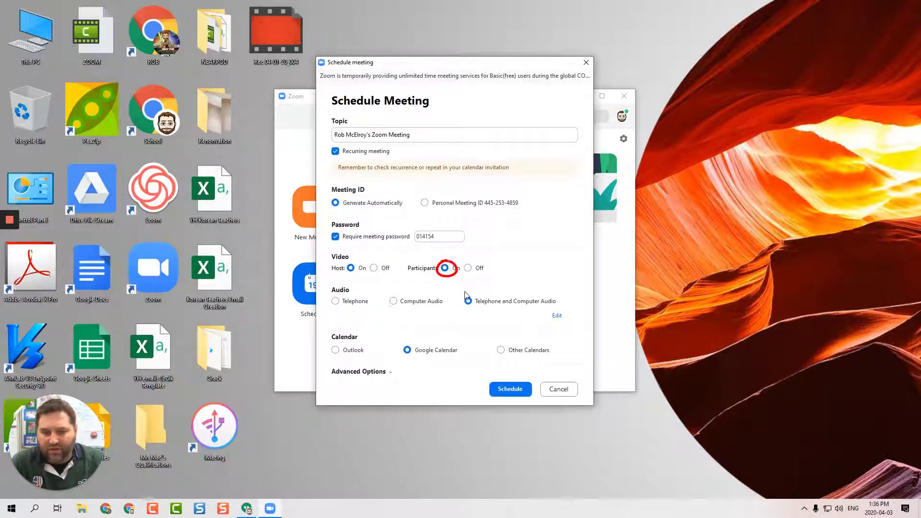
Enable automatic recording on the local computer in the advanced options and schedule the meeting through Google Calendar.
{"action": "left_click", "coordinate": [383, 375]}
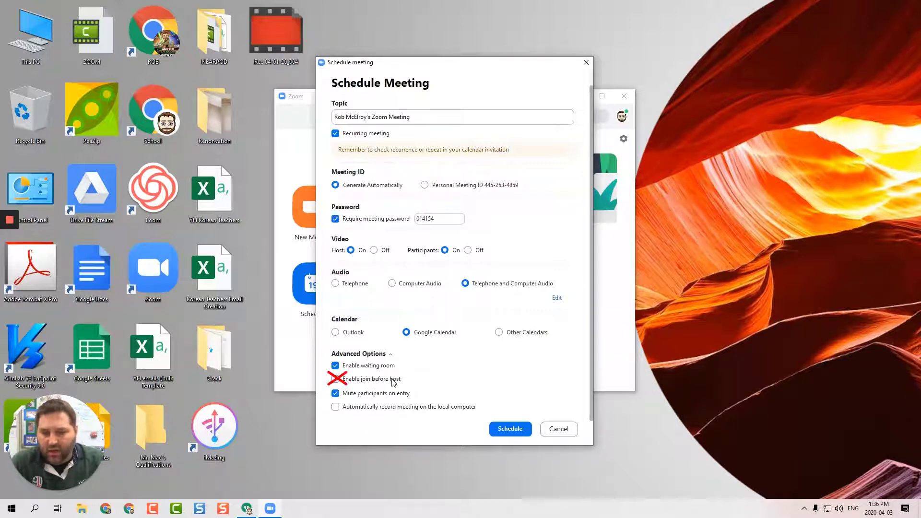
{"action": "left_click", "coordinate": [336, 408]}
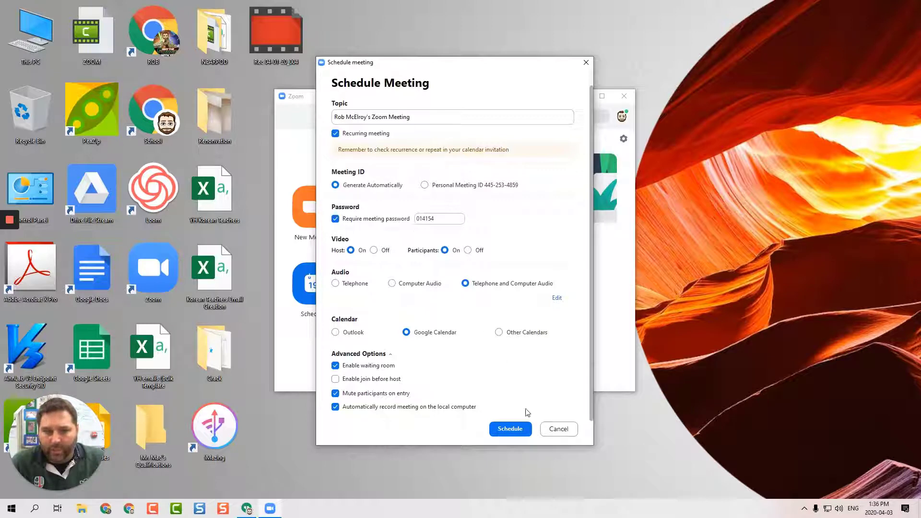
{"action": "left_click", "coordinate": [511, 430]}
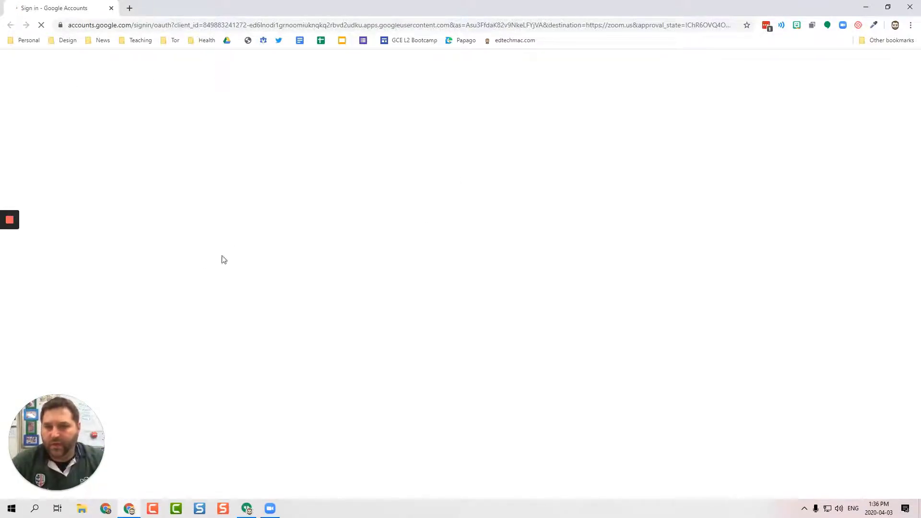
{"action": "mouse_move", "coordinate": [10, 223]}
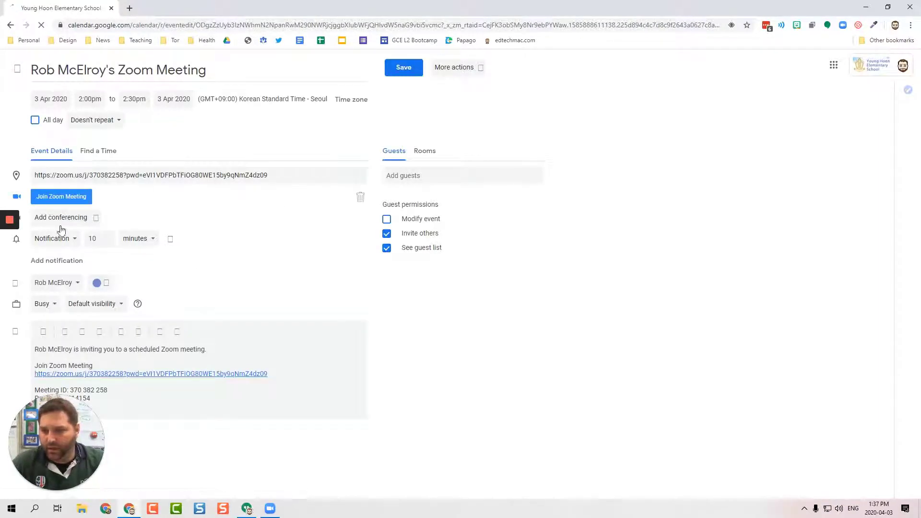
Review the calendars available for the event and choose the host's own calendar.
{"action": "left_click", "coordinate": [55, 283]}
{"action": "left_click", "coordinate": [56, 284]}
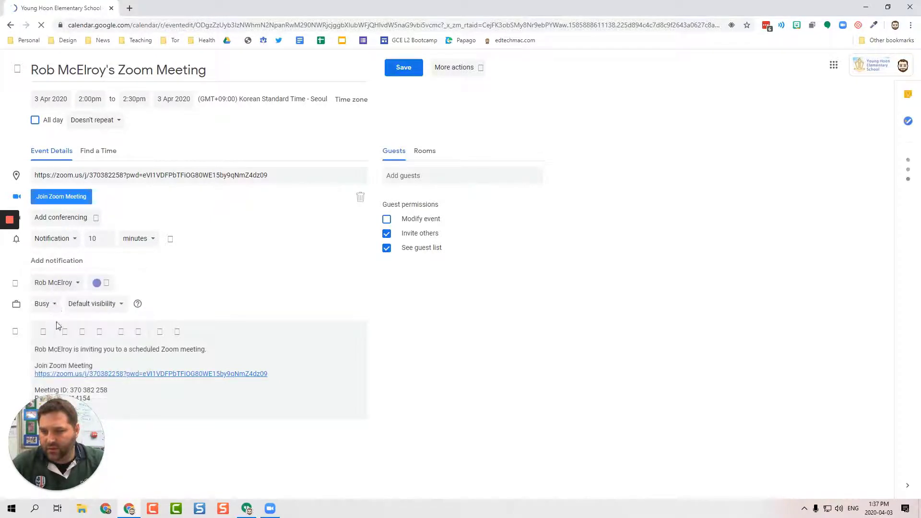
{"action": "left_click", "coordinate": [54, 284]}
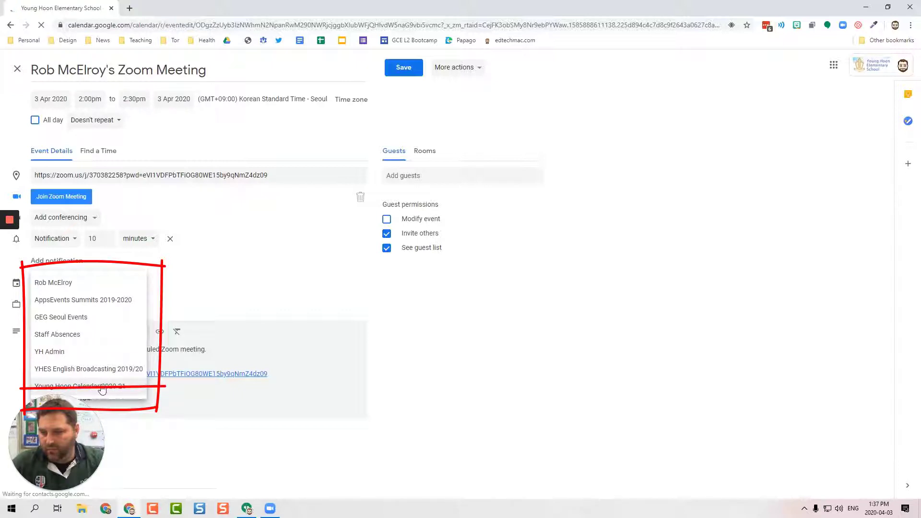
{"action": "left_click", "coordinate": [69, 289]}
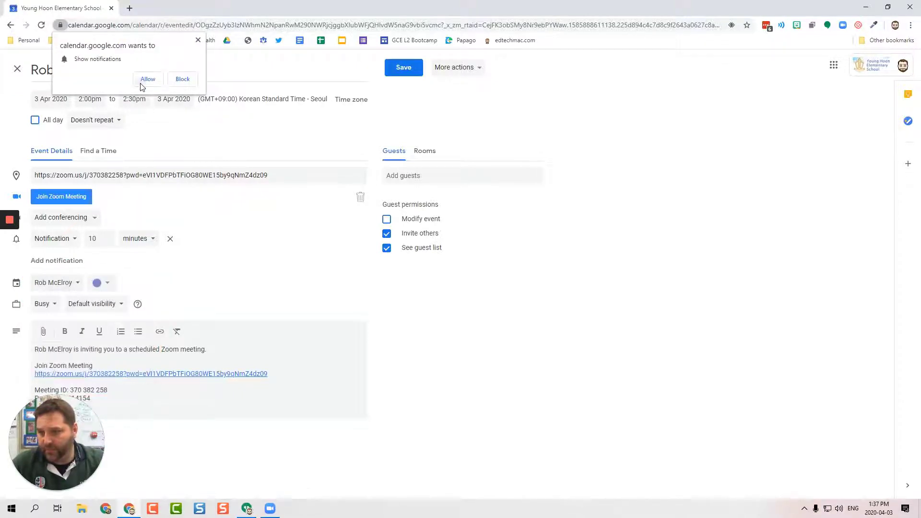
Allow the calendar site to show notifications and set the event's notification to 20 minutes before.
{"action": "left_click", "coordinate": [143, 82]}
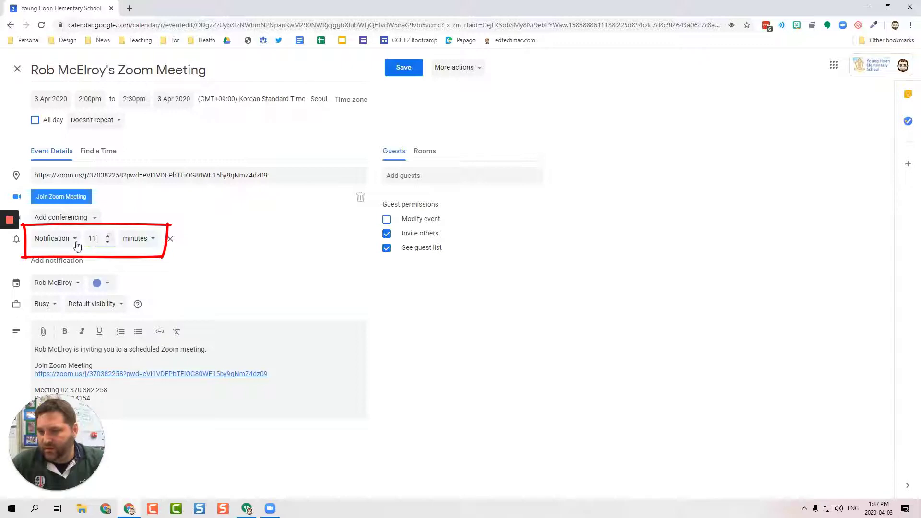
{"action": "key", "text": "ctrl+a"}
{"action": "type", "text": "20"}
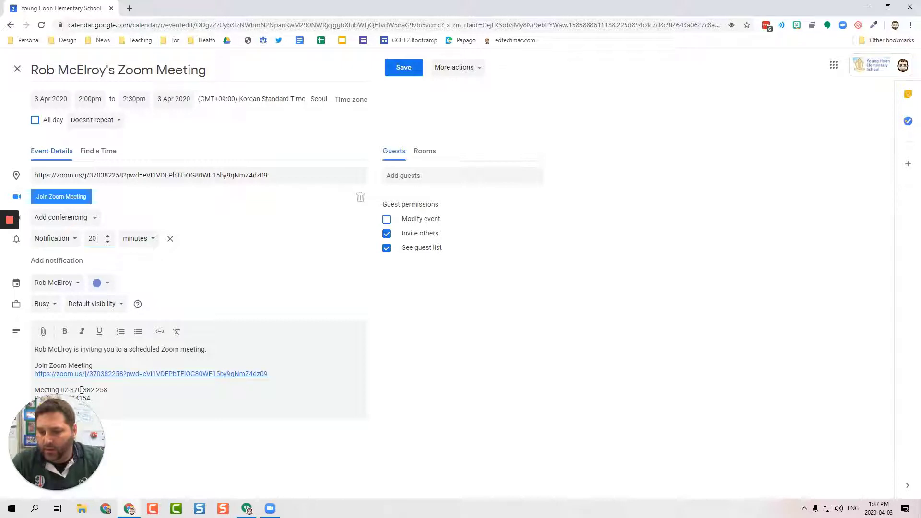
Examine the Zoom invitation in the event description, highlighting the full text and the meeting password.
{"action": "left_click_drag", "start_coordinate": [57, 428], "coordinate": [458, 422]}
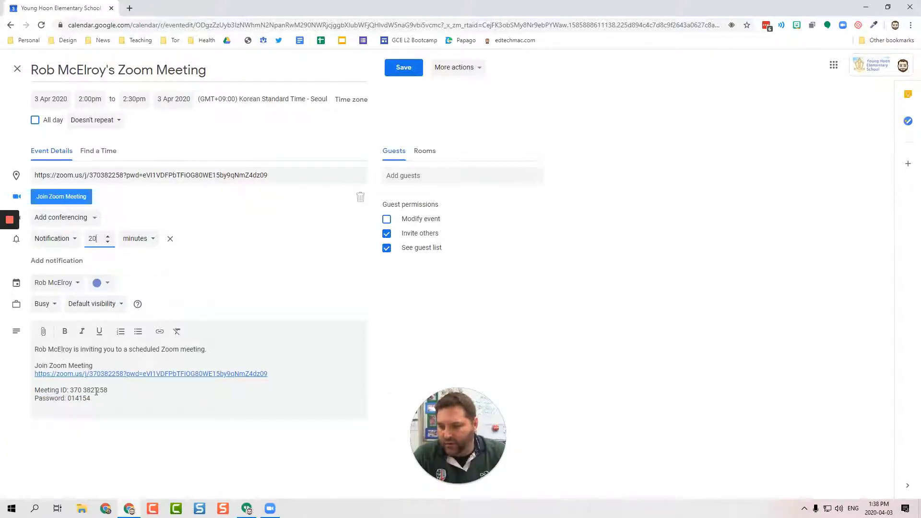
{"action": "left_click_drag", "start_coordinate": [107, 399], "coordinate": [35, 350]}
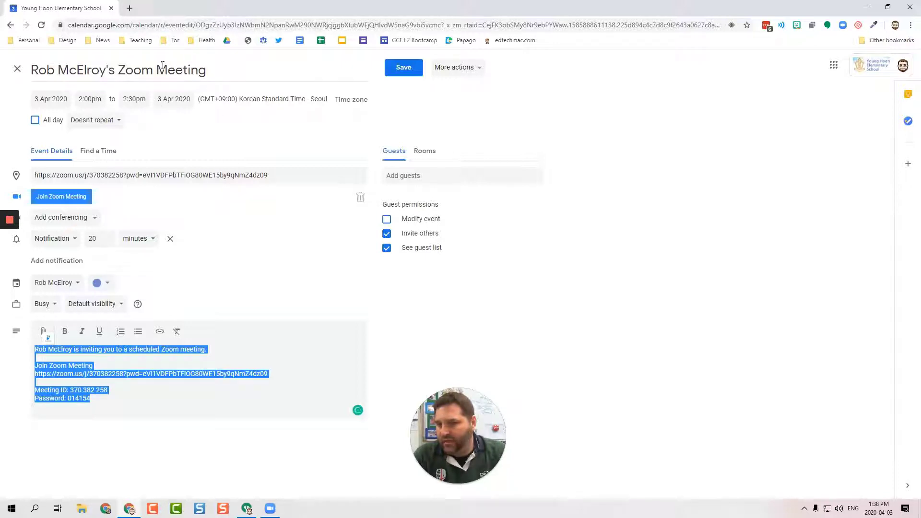
{"action": "left_click", "coordinate": [111, 399]}
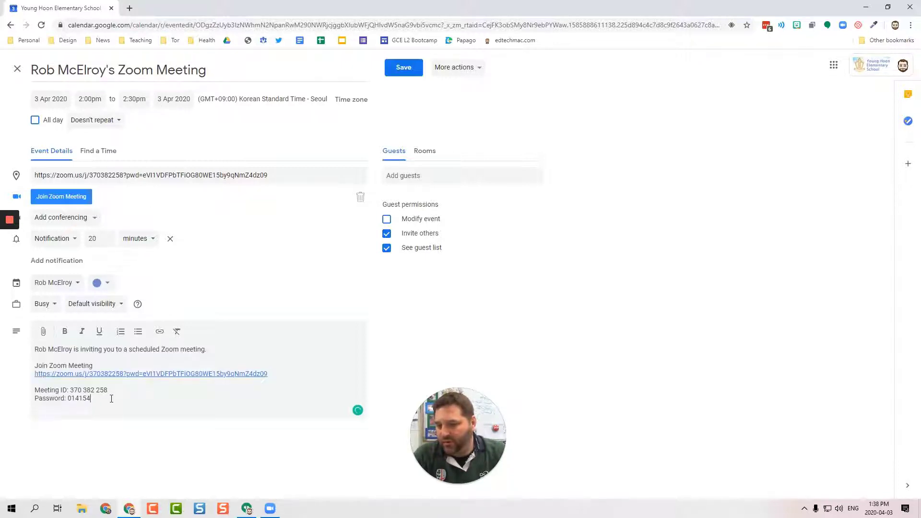
{"action": "left_click_drag", "start_coordinate": [111, 399], "coordinate": [35, 349]}
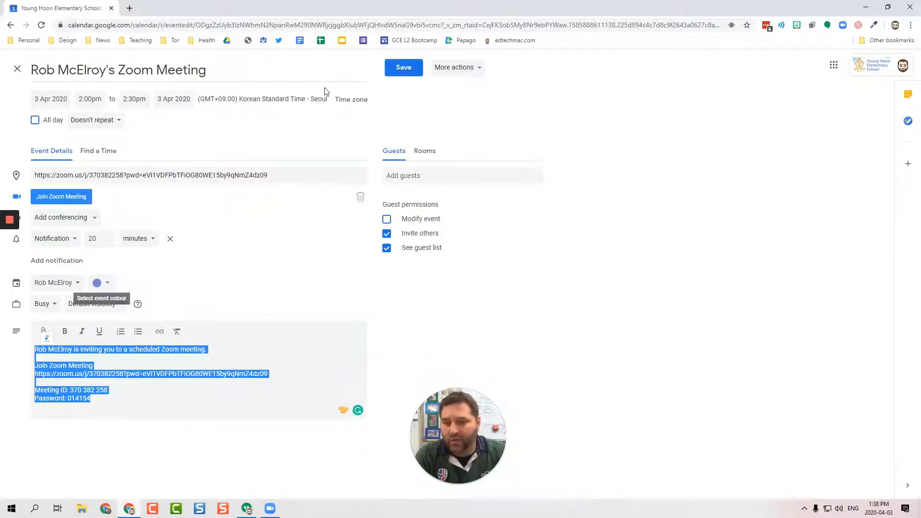
{"action": "left_click", "coordinate": [122, 394]}
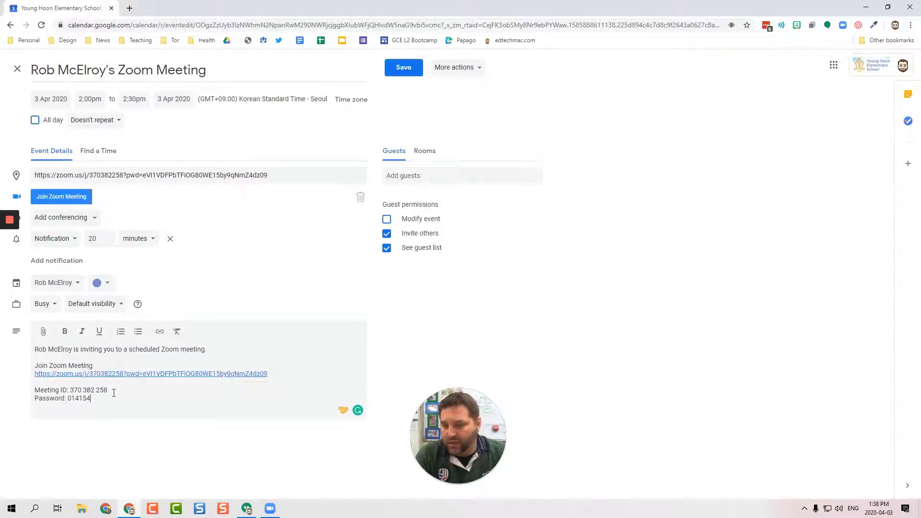
{"action": "left_click_drag", "start_coordinate": [114, 393], "coordinate": [61, 390]}
{"action": "left_click", "coordinate": [90, 399]}
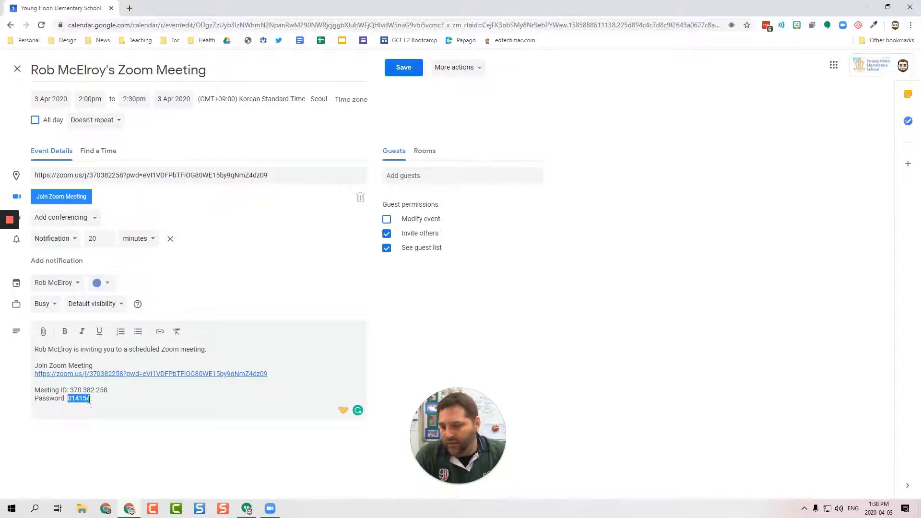
Save the calendar event and open the details of the Zoom meeting on Friday, 3 April at 2pm.
{"action": "left_click", "coordinate": [403, 68]}
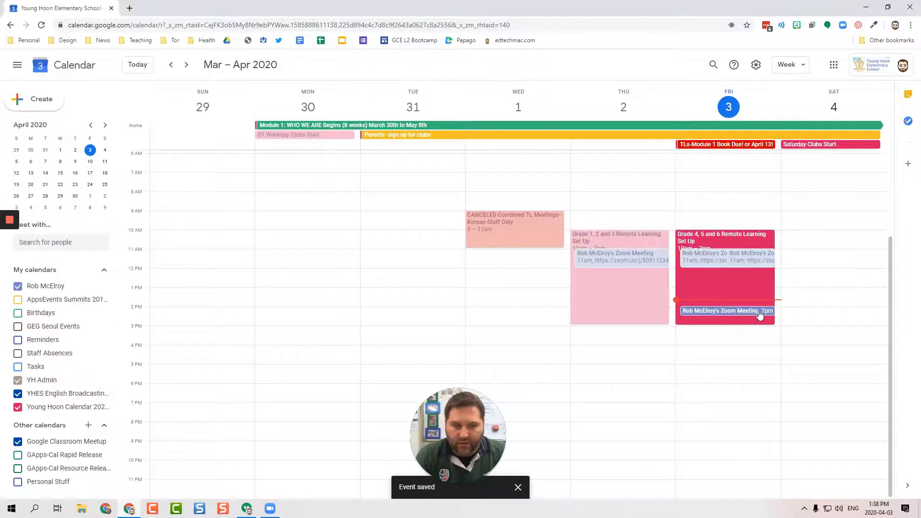
{"action": "left_click", "coordinate": [726, 312]}
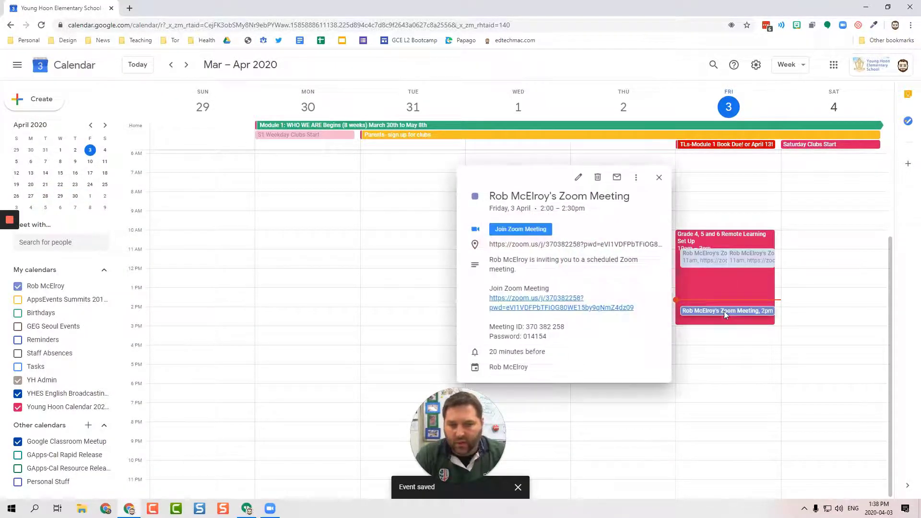
Go to the following week and launch the recurring 11am meeting on Monday, 6 April in Zoom from its link.
{"action": "left_click", "coordinate": [186, 65]}
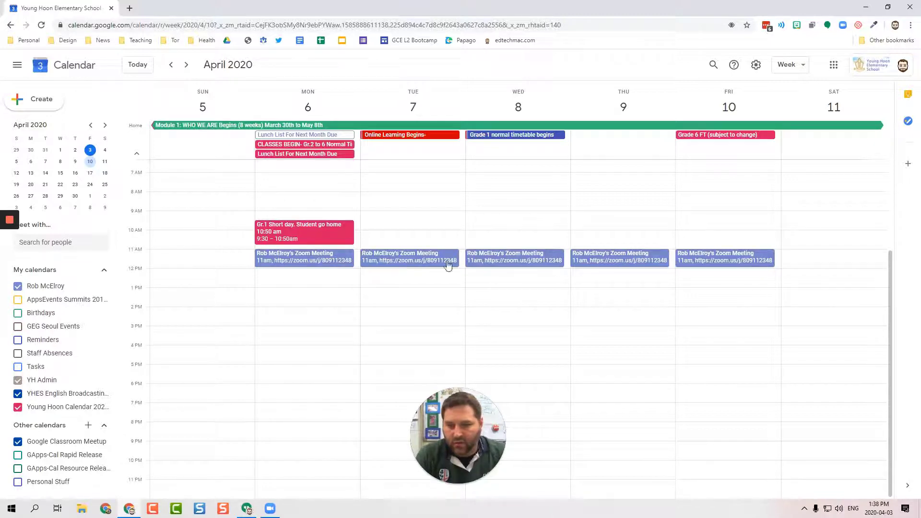
{"action": "left_click", "coordinate": [293, 255]}
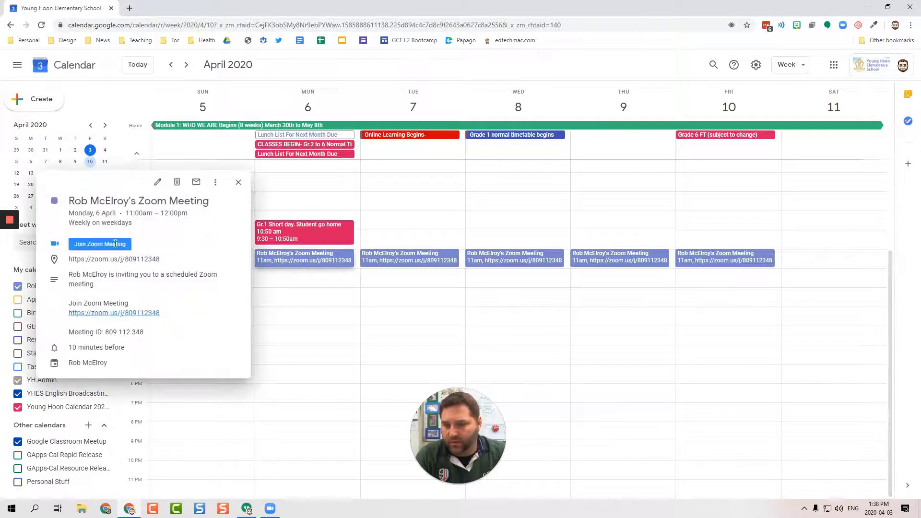
{"action": "left_click", "coordinate": [106, 316]}
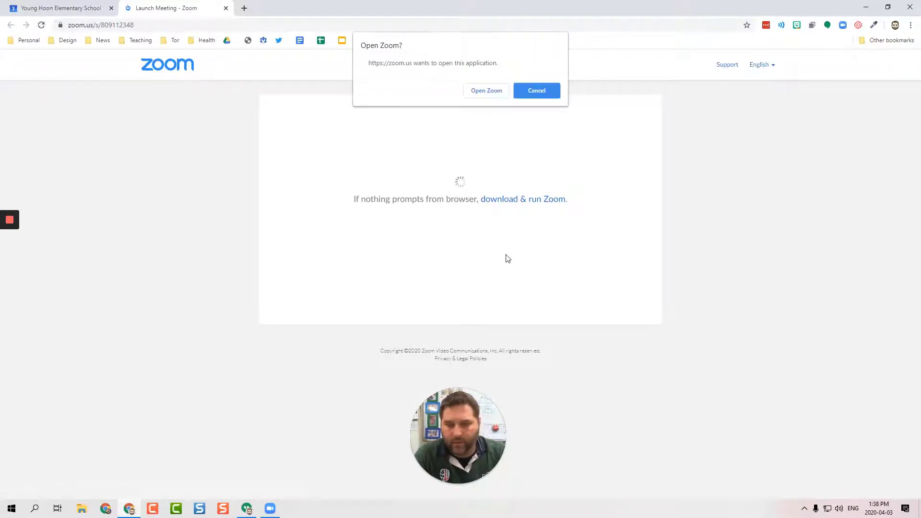
{"action": "left_click", "coordinate": [485, 91]}
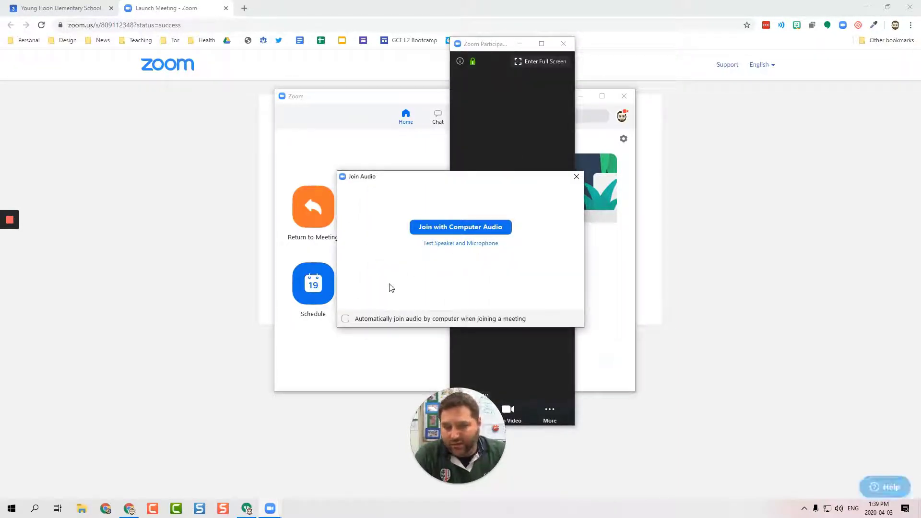
Test the speaker and the Line In (High Definition Audio Device) microphone, and join with computer audio with automatic audio joining enabled.
{"action": "left_click", "coordinate": [447, 243]}
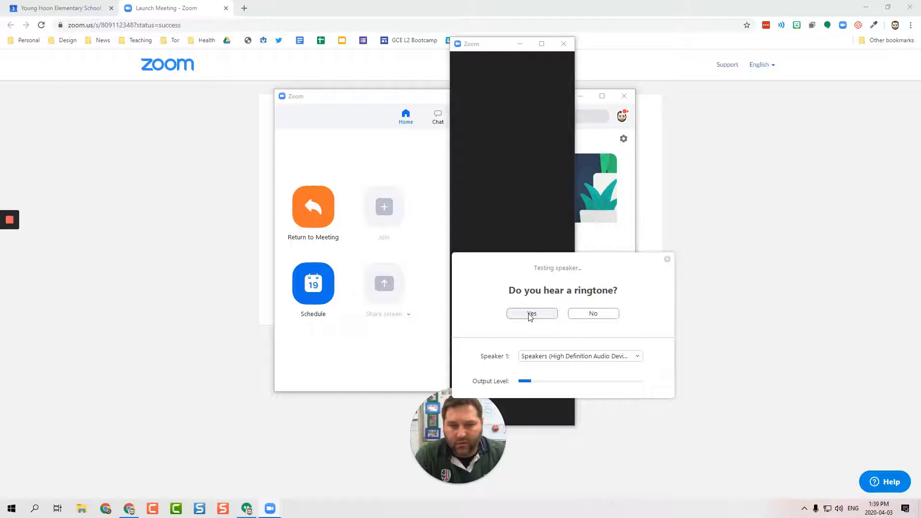
{"action": "left_click", "coordinate": [530, 315]}
{"action": "left_click", "coordinate": [548, 357]}
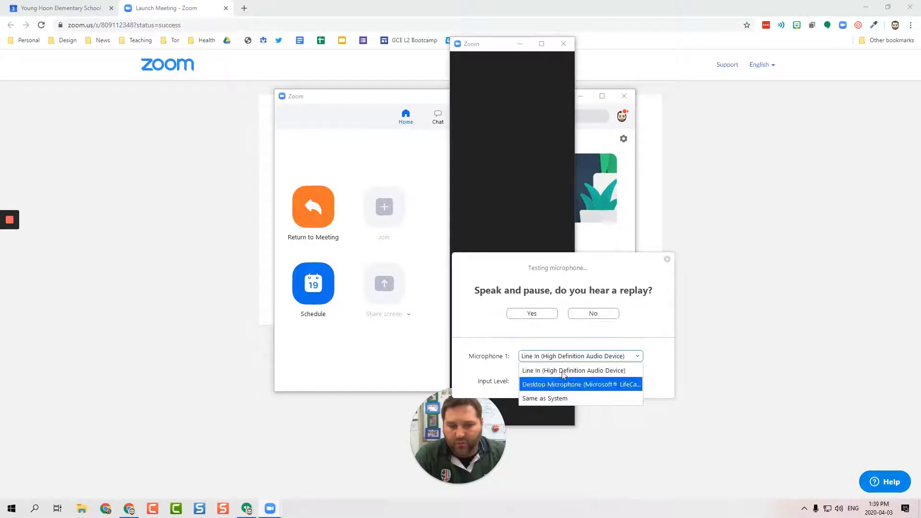
{"action": "left_click", "coordinate": [564, 373]}
{"action": "left_click", "coordinate": [533, 314]}
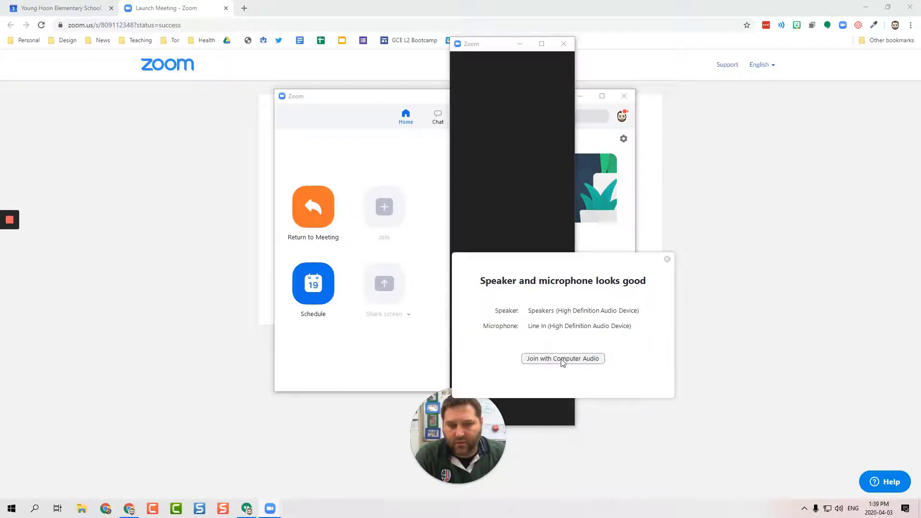
{"action": "left_click", "coordinate": [563, 360]}
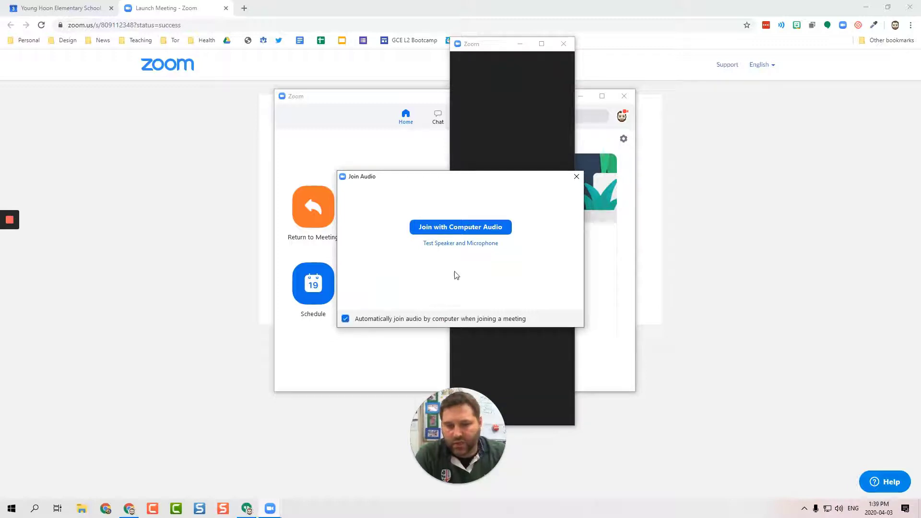
{"action": "left_click", "coordinate": [441, 232]}
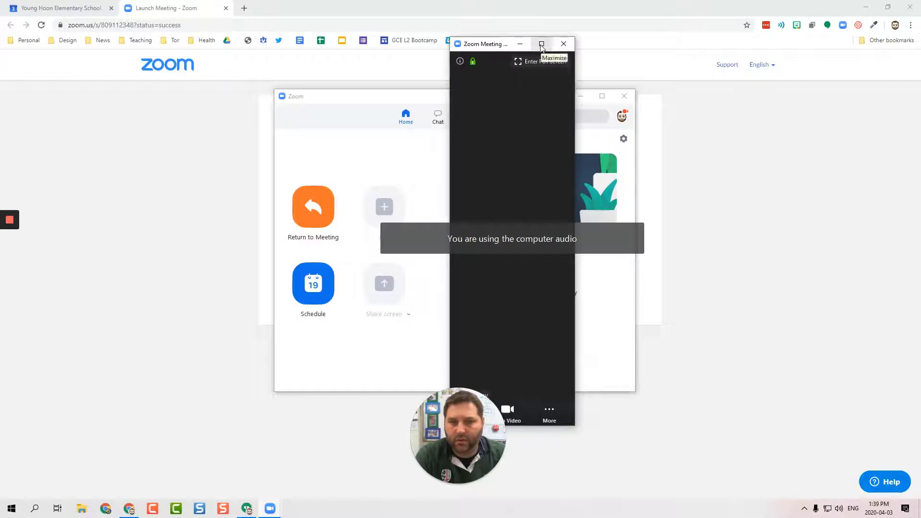
Switch the meeting window to full screen and start recording the meeting.
{"action": "left_click", "coordinate": [537, 62]}
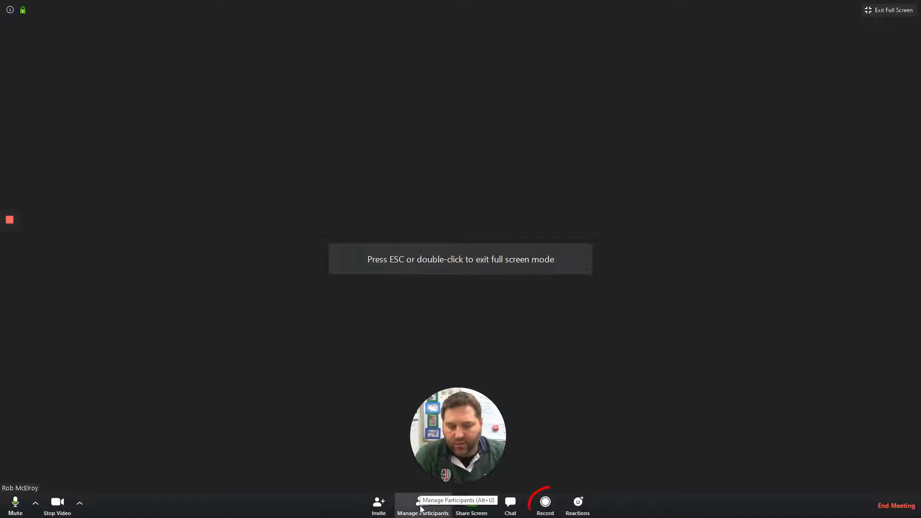
{"action": "left_click", "coordinate": [546, 509]}
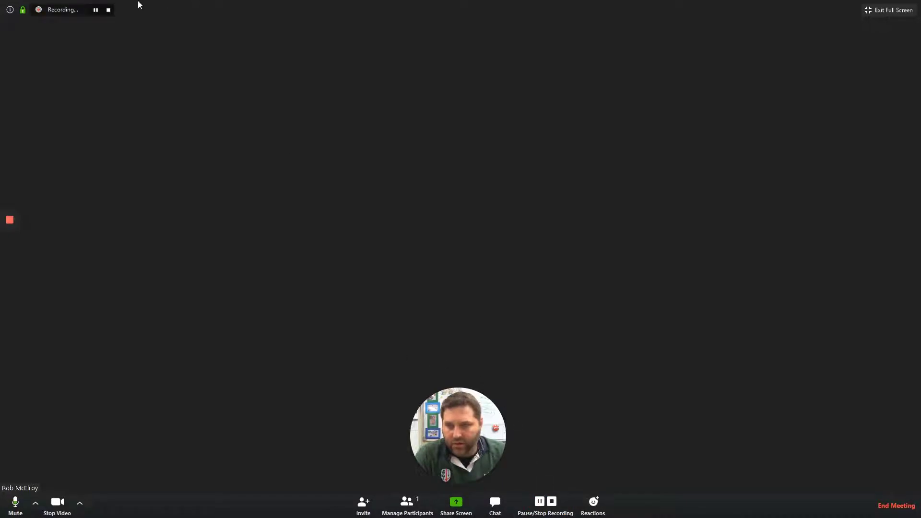
In the participant options, stop participants from unmuting themselves, turn on the enter/exit chime, and minimize the participants window.
{"action": "left_click", "coordinate": [405, 509]}
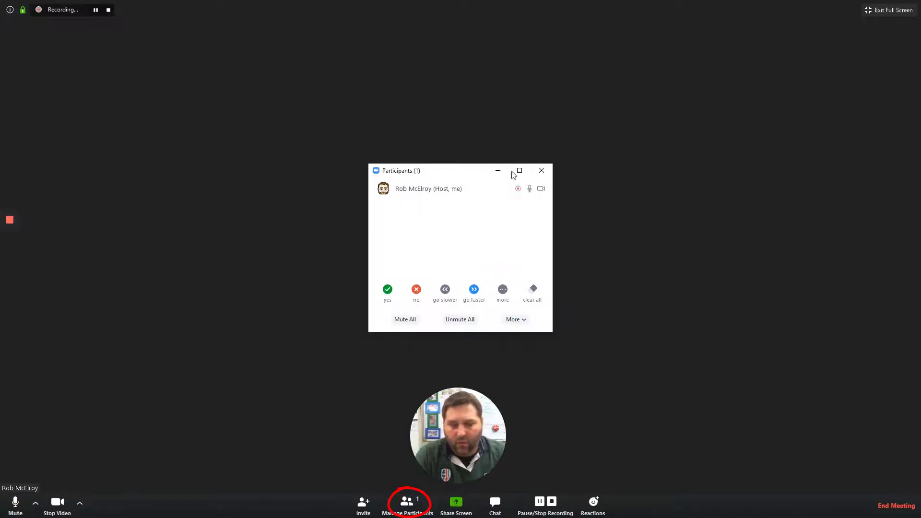
{"action": "left_click", "coordinate": [512, 320]}
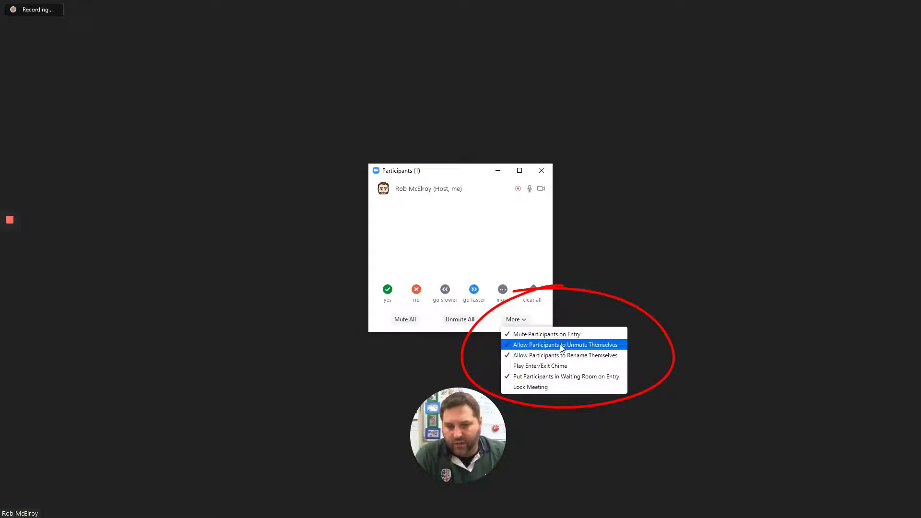
{"action": "left_click", "coordinate": [562, 346]}
{"action": "left_click", "coordinate": [522, 320]}
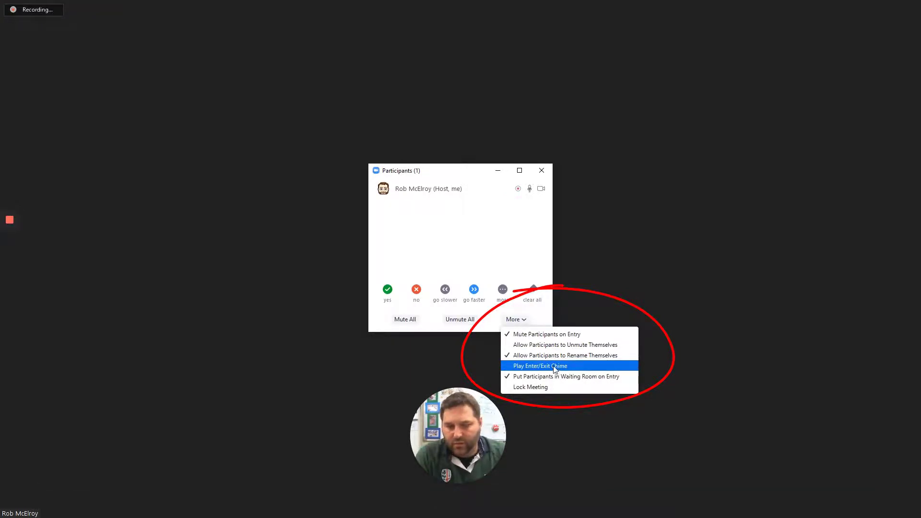
{"action": "left_click", "coordinate": [555, 367]}
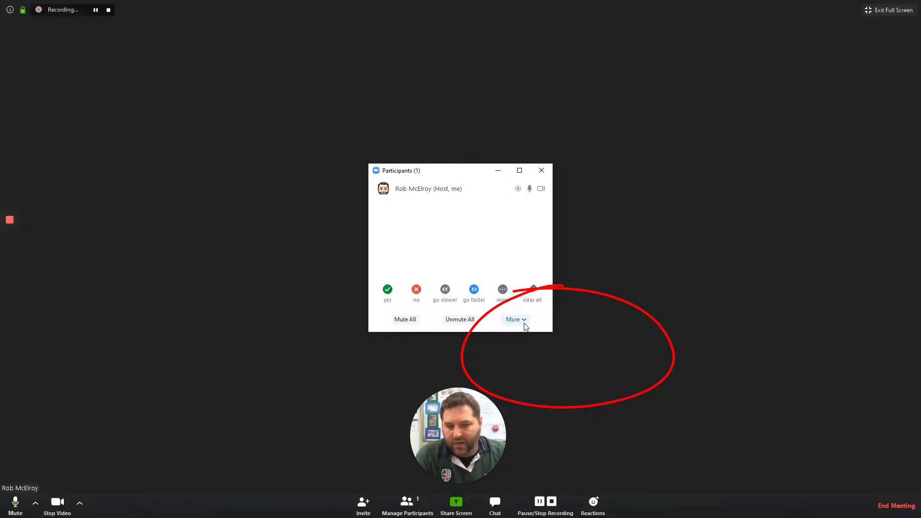
{"action": "left_click", "coordinate": [523, 320]}
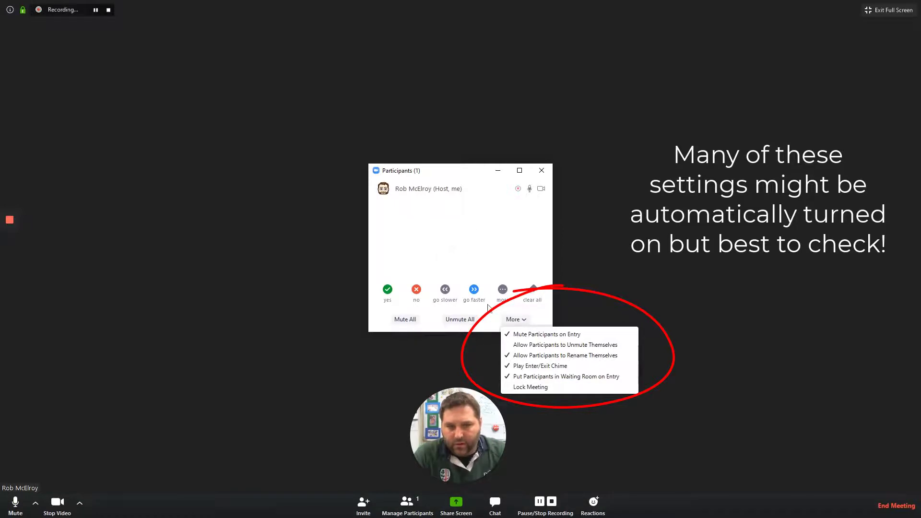
{"action": "left_click", "coordinate": [496, 169]}
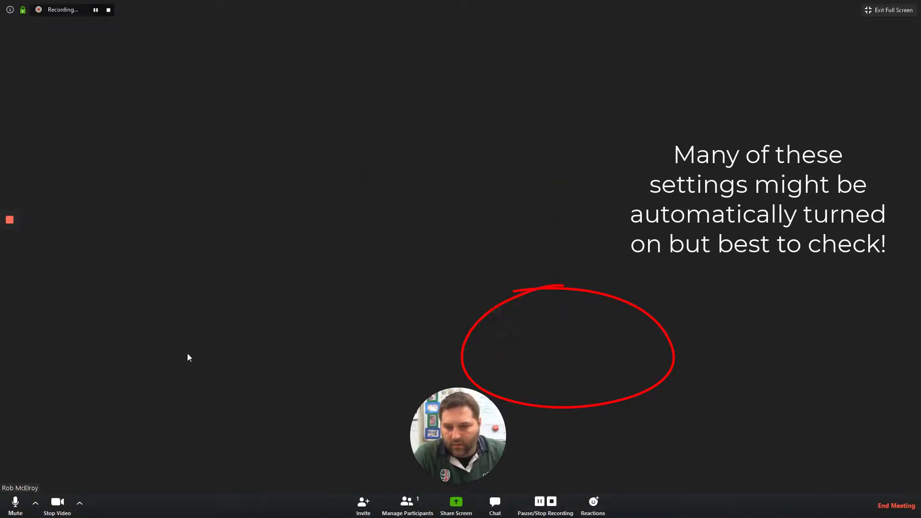
{"action": "left_click", "coordinate": [80, 502]}
{"action": "left_click", "coordinate": [119, 448]}
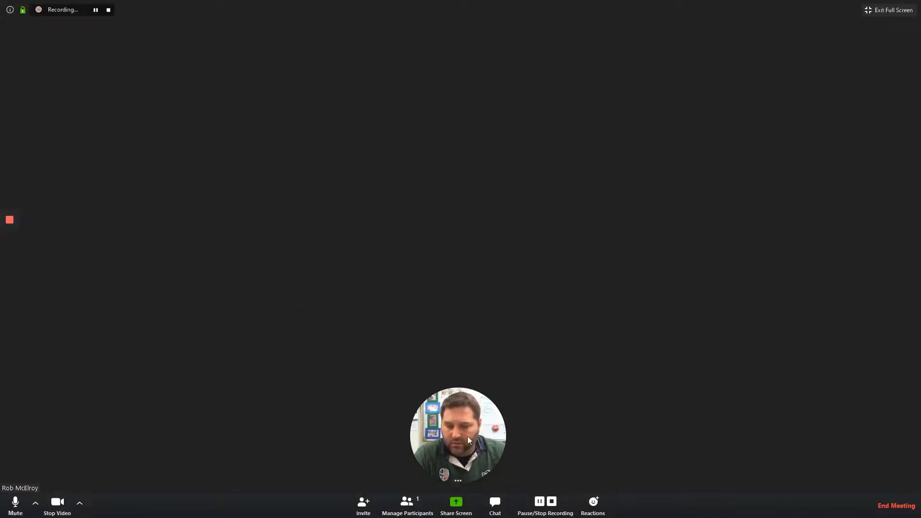
End the meeting for all participants.
{"action": "left_click", "coordinate": [895, 505]}
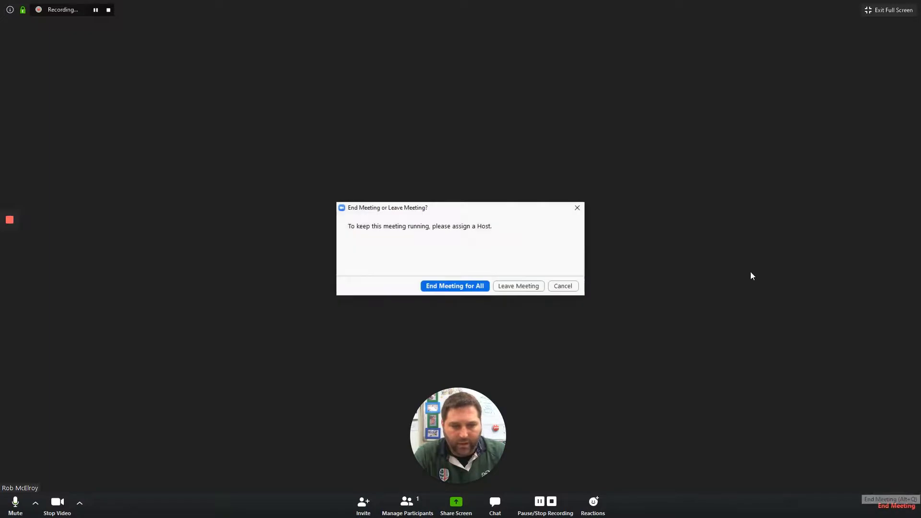
{"action": "left_click", "coordinate": [462, 288]}
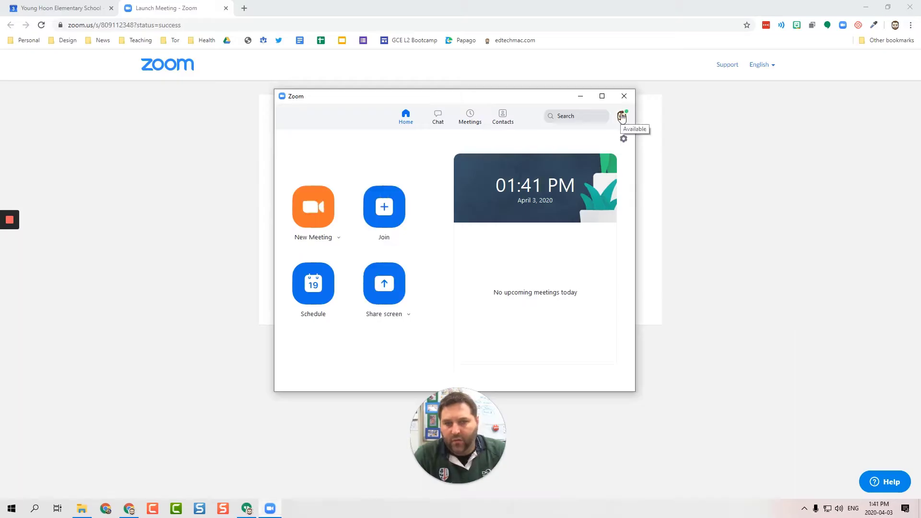
Open the account's web profile from the Zoom desktop client, signing in with the Google account.
{"action": "left_click", "coordinate": [621, 117]}
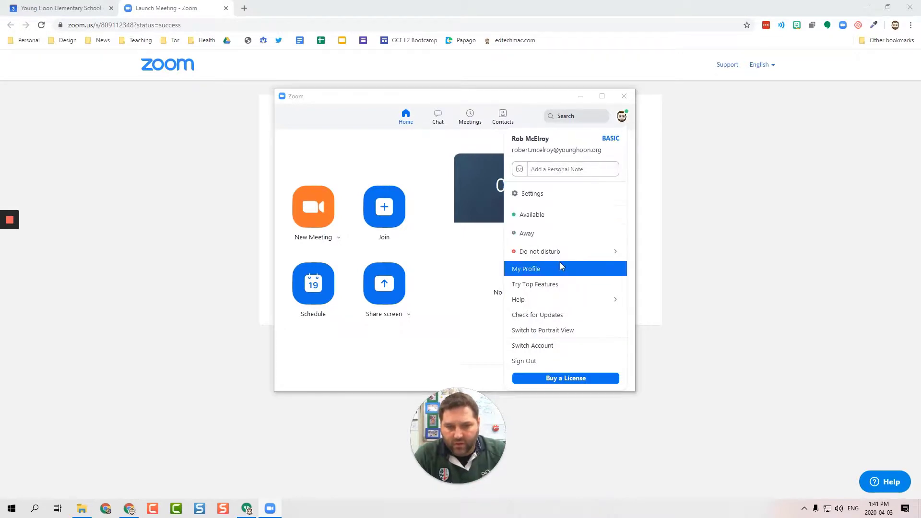
{"action": "left_click", "coordinate": [526, 269]}
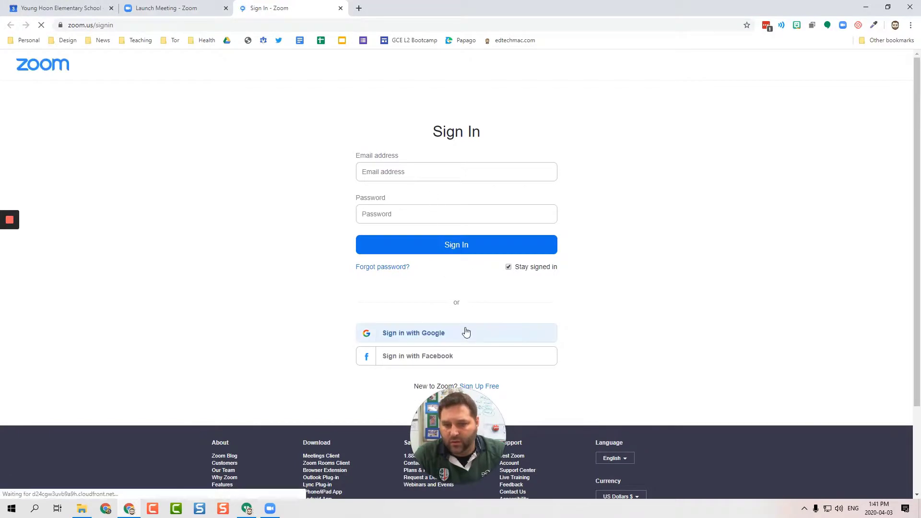
{"action": "left_click", "coordinate": [464, 331]}
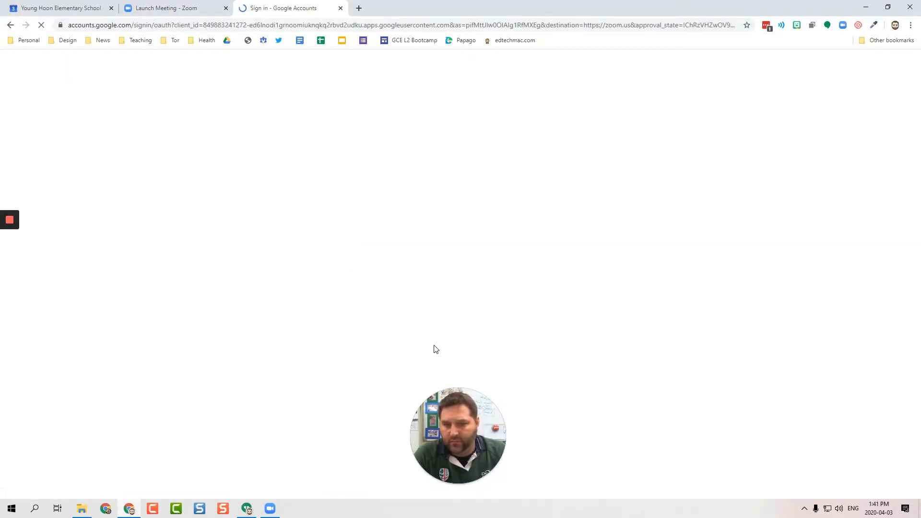
{"action": "left_click_drag", "start_coordinate": [462, 422], "coordinate": [854, 415]}
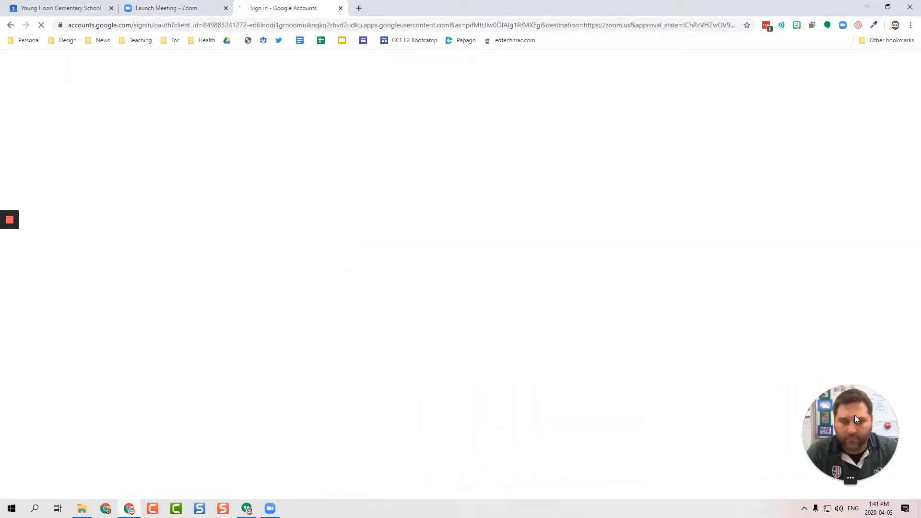
{"action": "left_click", "coordinate": [422, 264]}
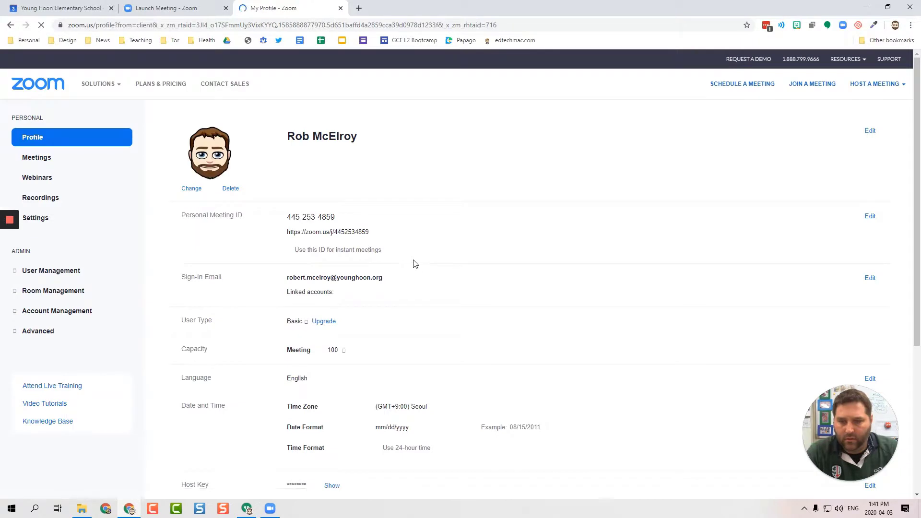
Review the account's upcoming meetings and profile on the Zoom website, and open its meeting settings.
{"action": "left_click", "coordinate": [35, 160]}
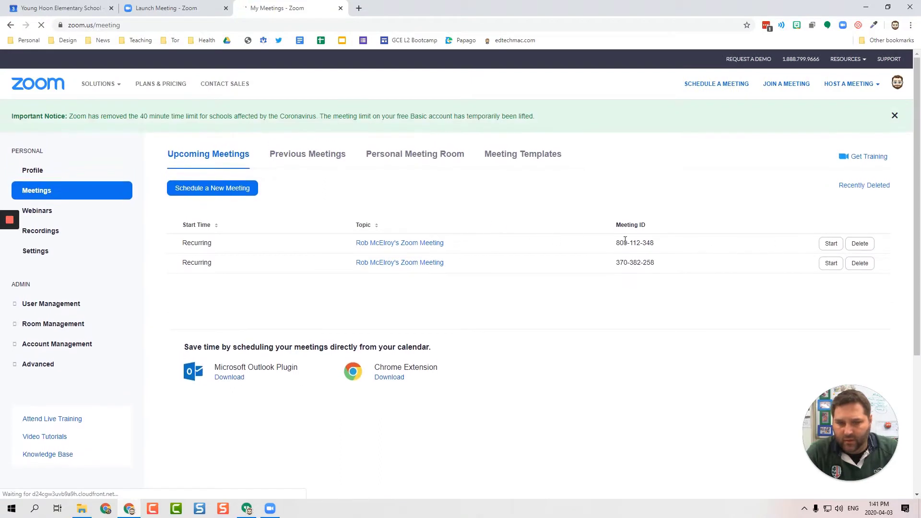
{"action": "left_click", "coordinate": [30, 170]}
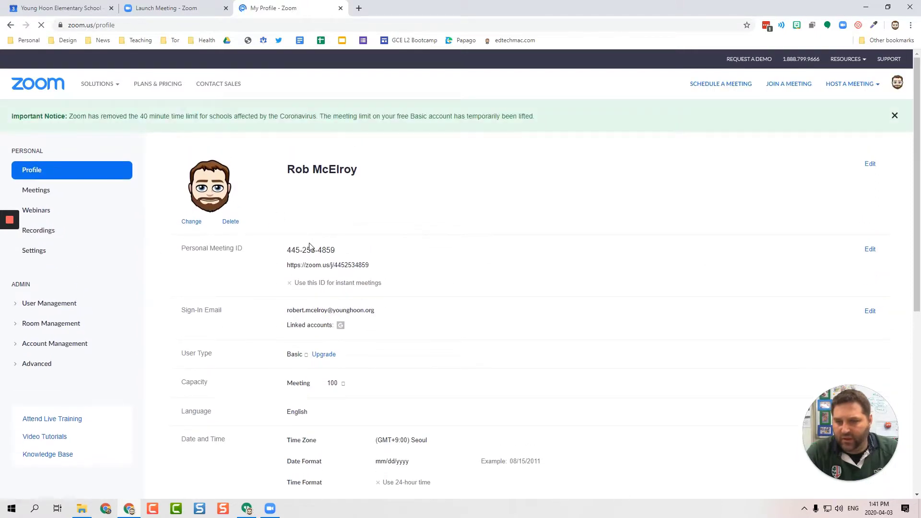
{"action": "left_click", "coordinate": [10, 25]}
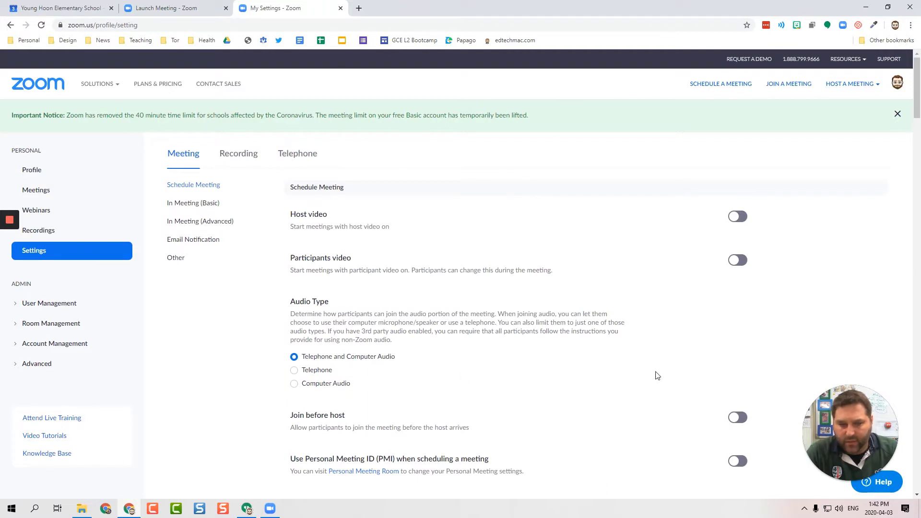
{"action": "mouse_move", "coordinate": [10, 222]}
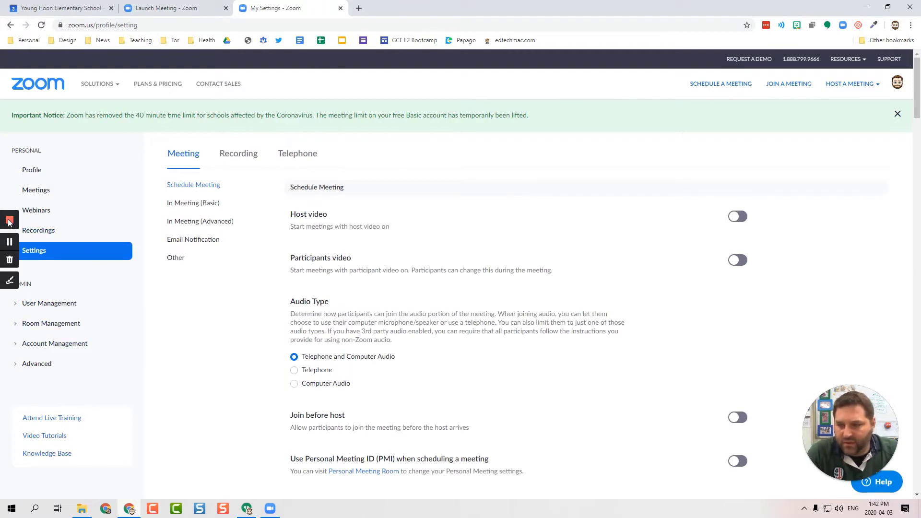